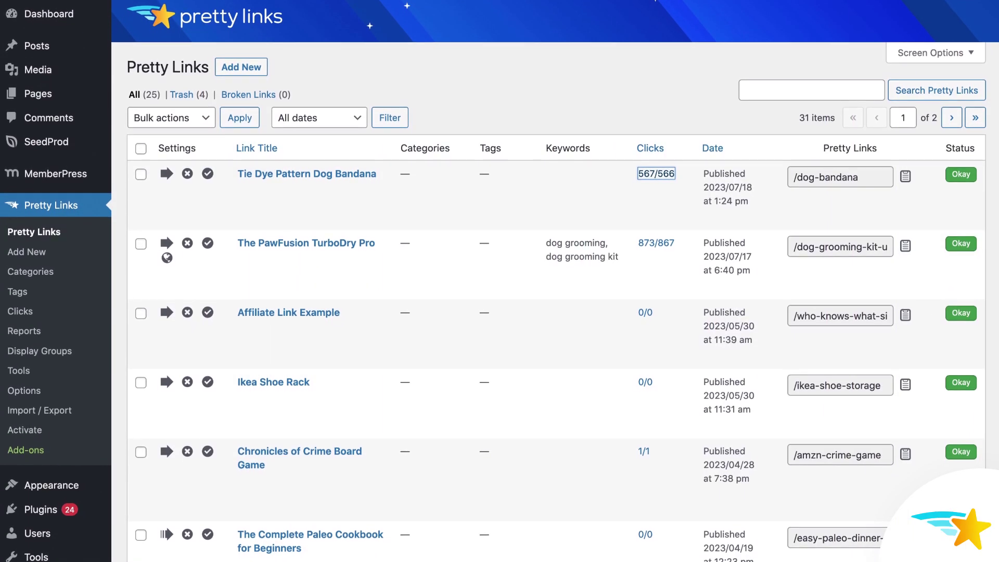
# Enter 'mixer' as the slug for the KitchenAid Mixer pretty link.
pyautogui.write('mi')
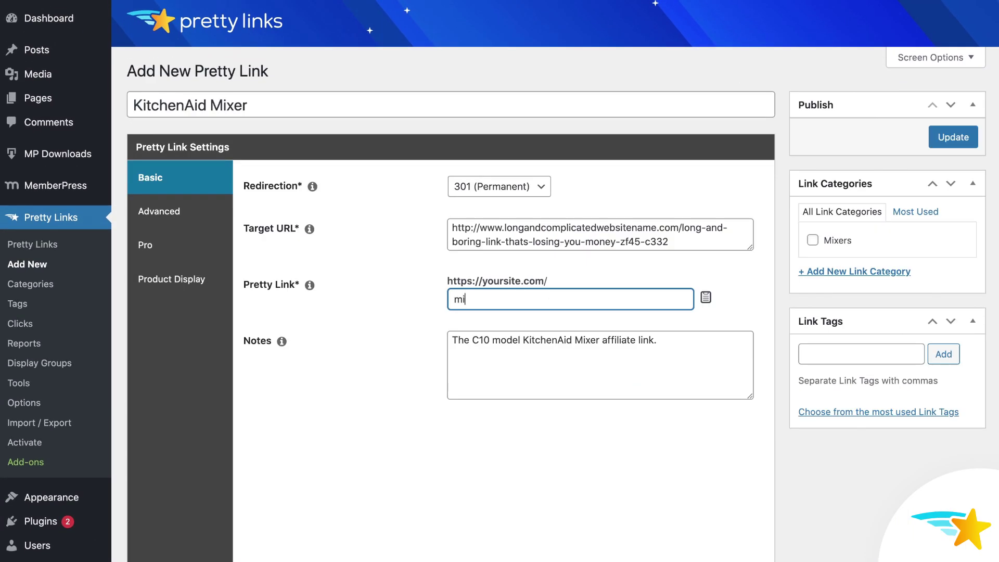
pyautogui.write('xer')
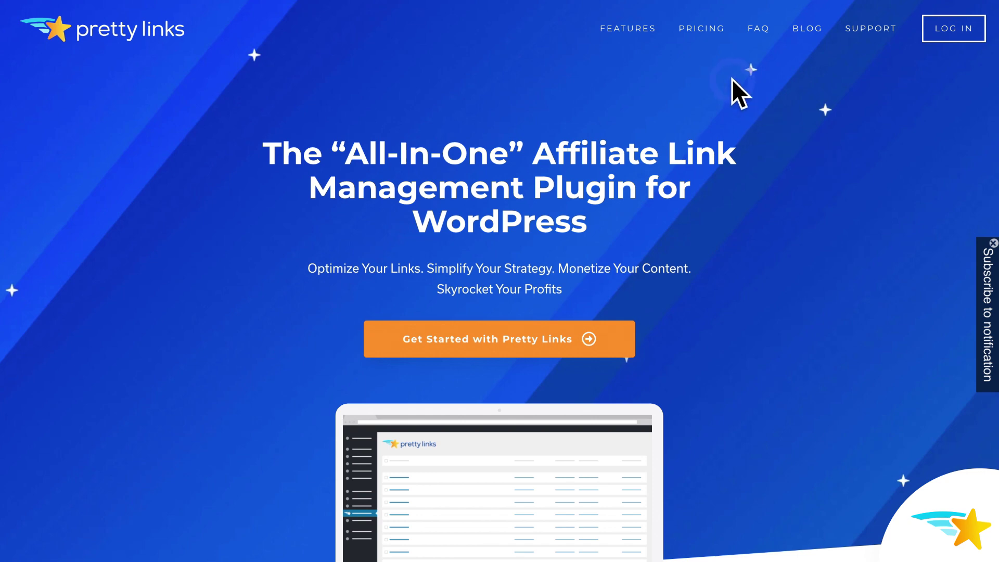
pyautogui.click(698, 30)
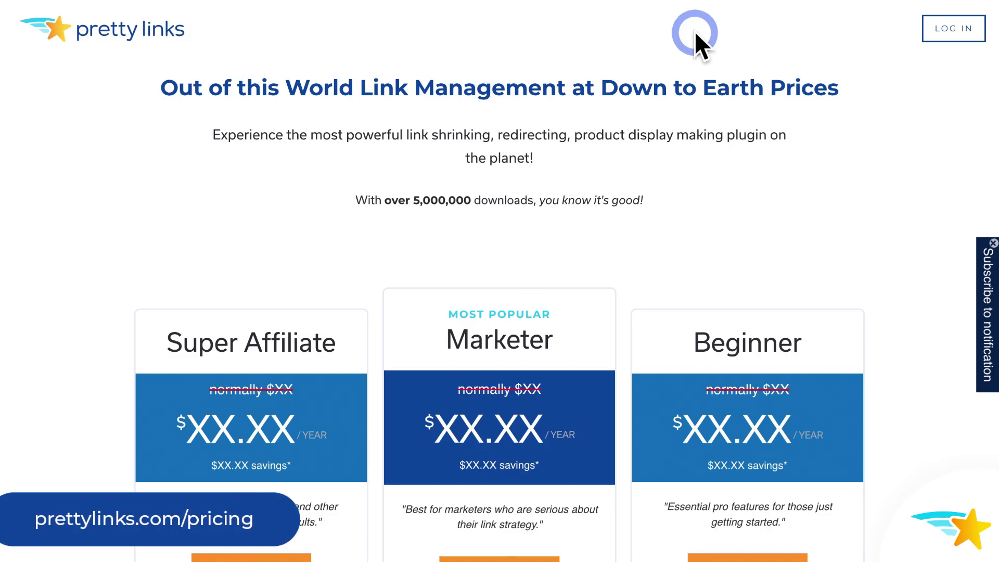
pyautogui.scroll(-4, 698, 45)
pyautogui.scroll(-1, 971, 262)
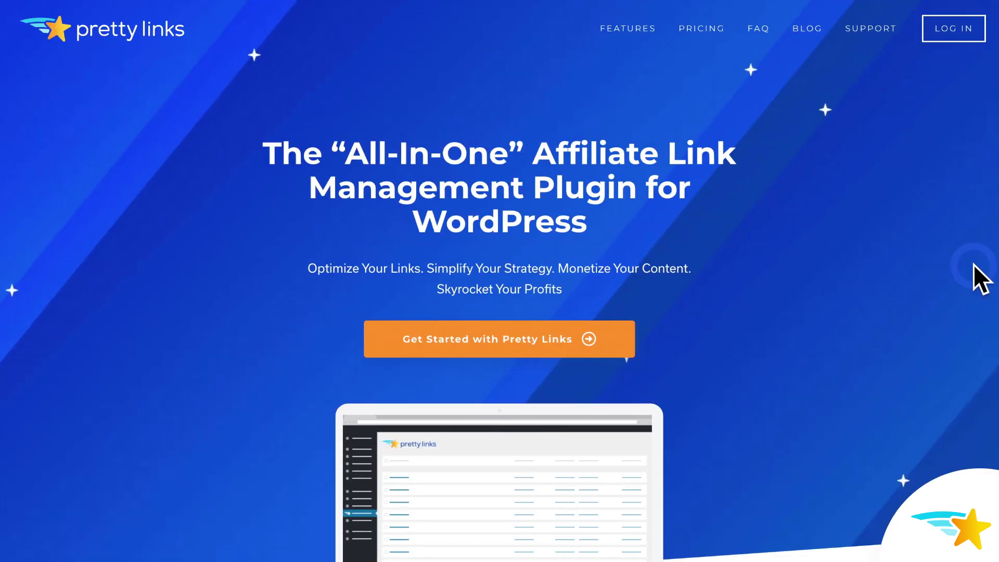
# Log in to the Pretty Links website account.
pyautogui.click(953, 32)
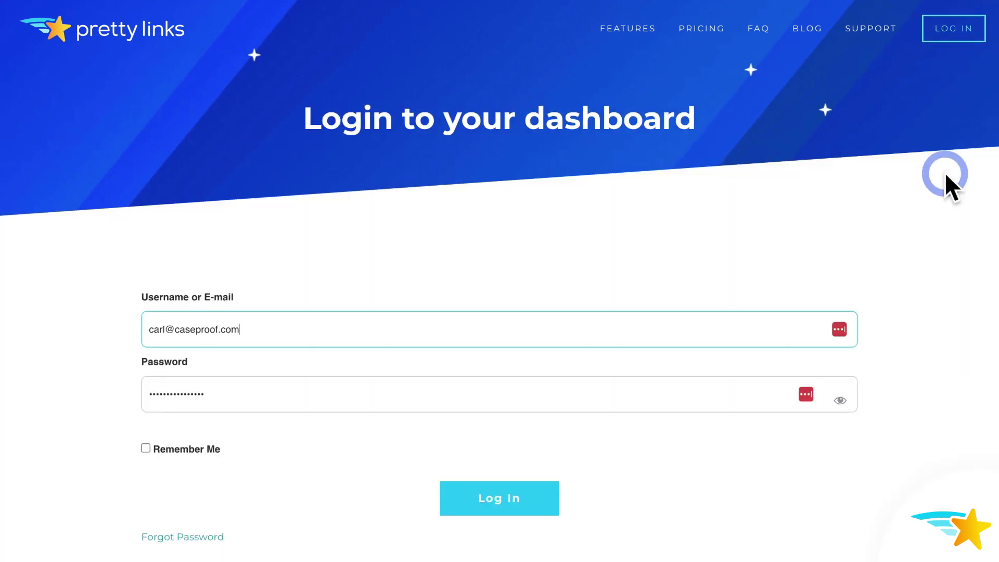
pyautogui.click(517, 509)
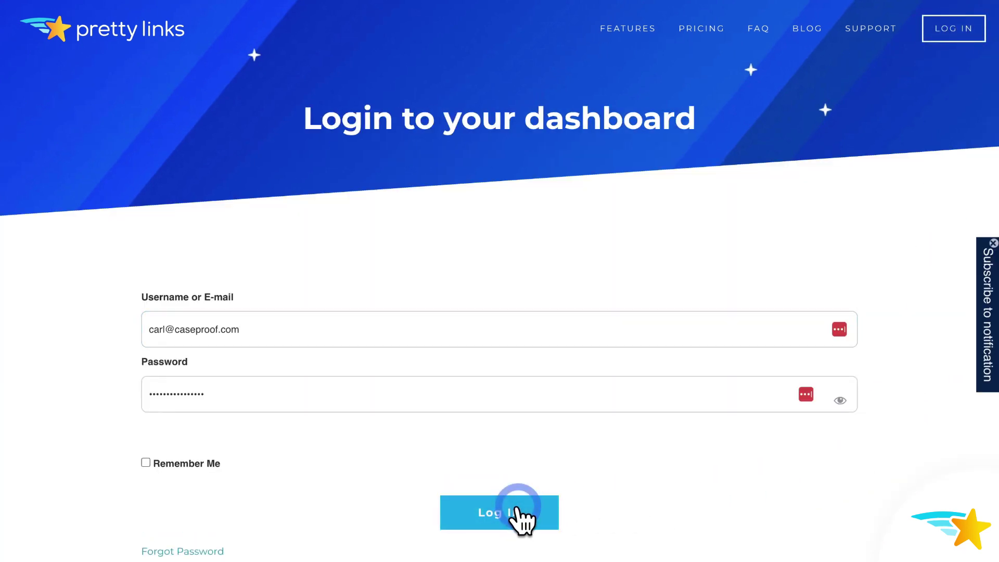
pyautogui.click(517, 512)
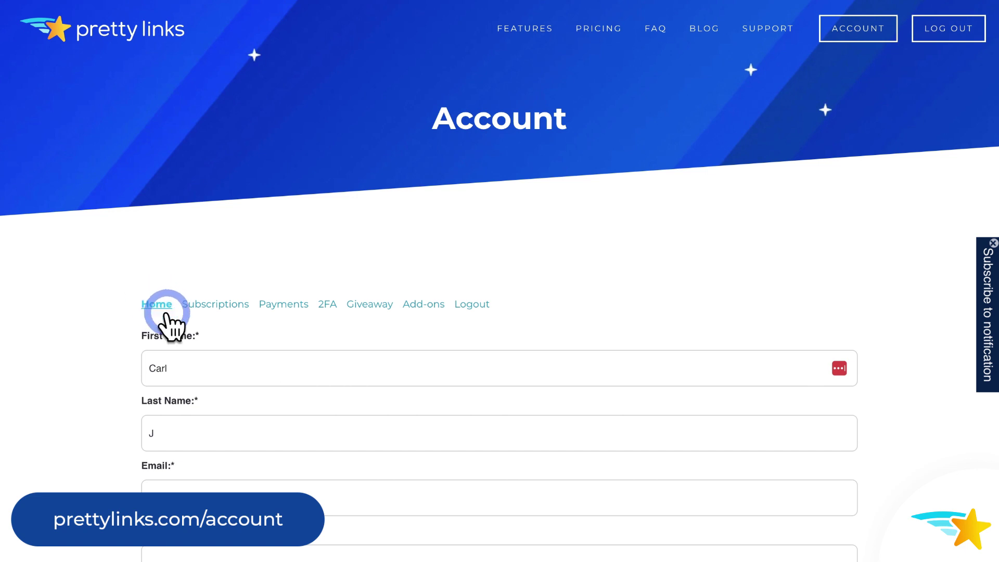
# Download the Current Stable 3.5.0 release from Licenses and Downloads.
pyautogui.scroll(-5, 478, 357)
pyautogui.scroll(-3, 578, 309)
pyautogui.scroll(-6, 577, 307)
pyautogui.scroll(-5, 577, 307)
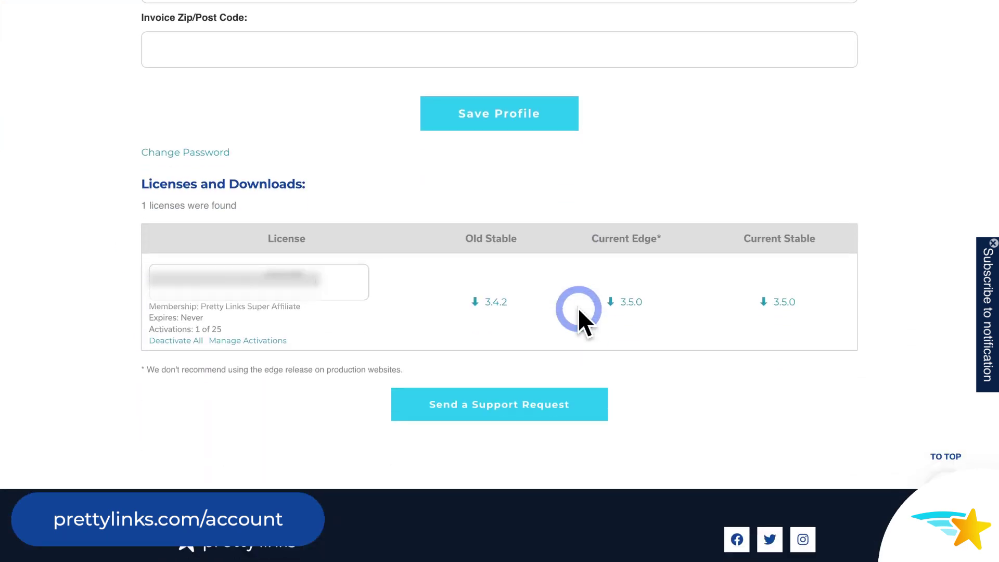
pyautogui.scroll(-1, 577, 307)
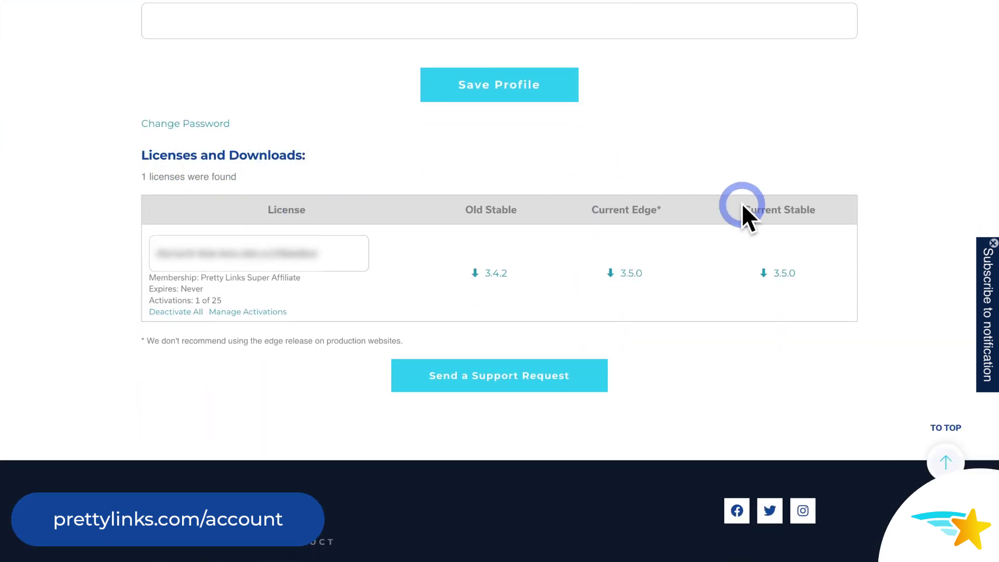
pyautogui.click(786, 273)
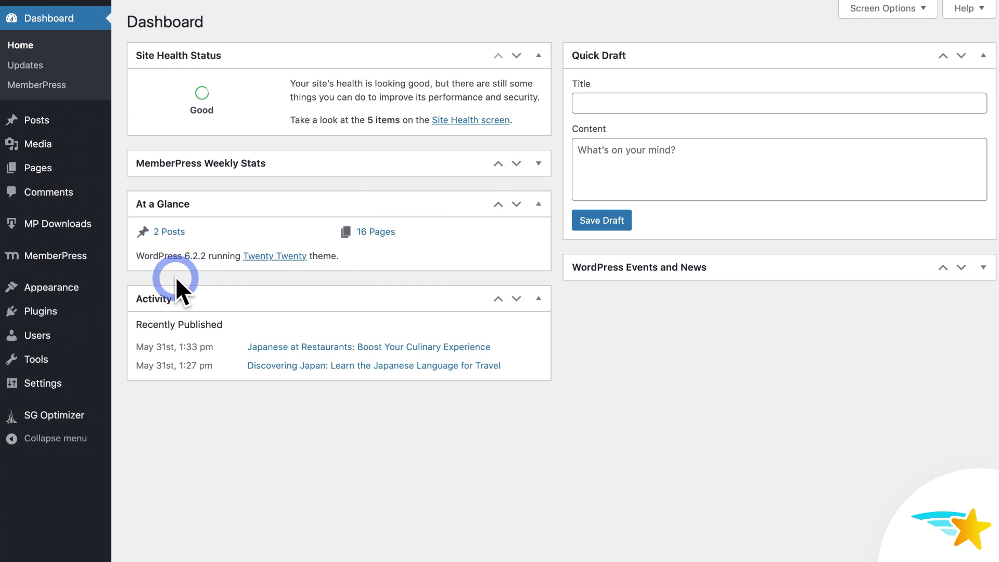
# Attach pretty-links-executive-3.5.0.zip to the Plugins > Add New upload form.
pyautogui.click(59, 309)
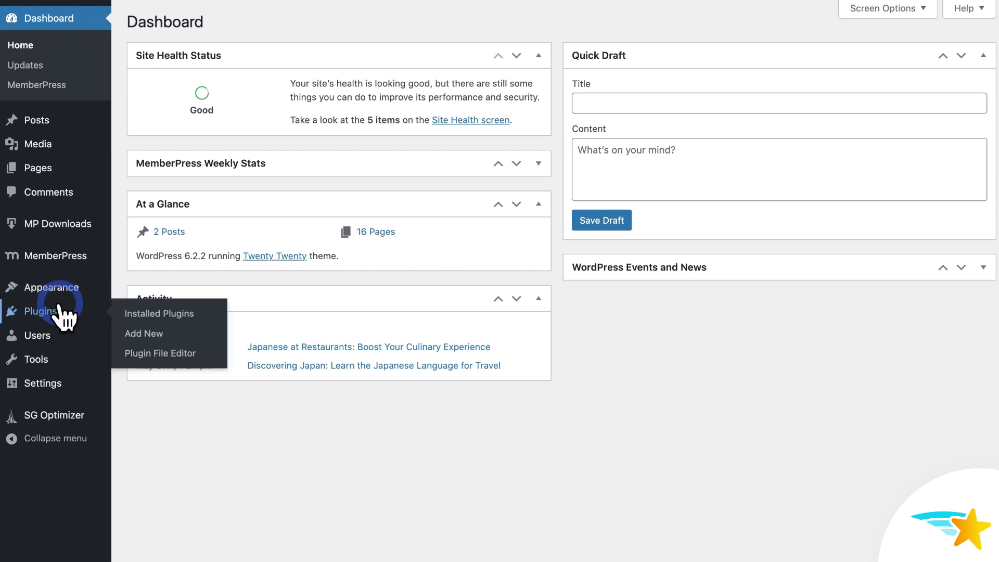
pyautogui.click(148, 334)
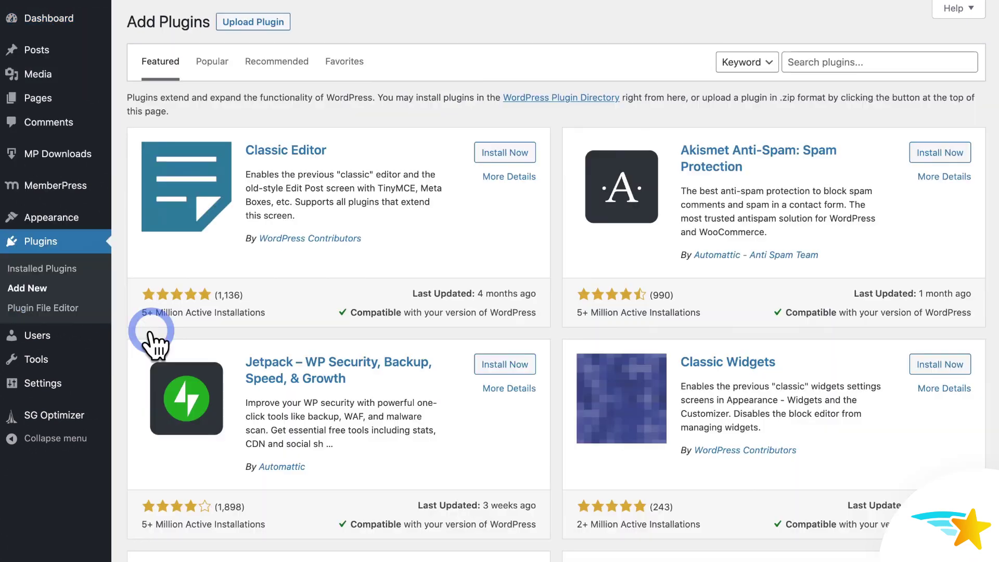
pyautogui.click(273, 26)
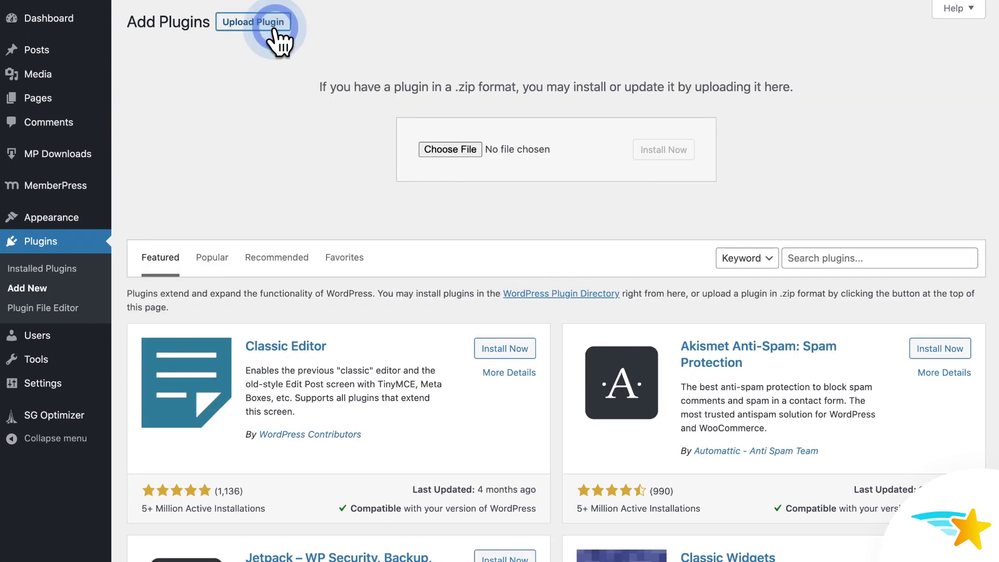
pyautogui.click(469, 148)
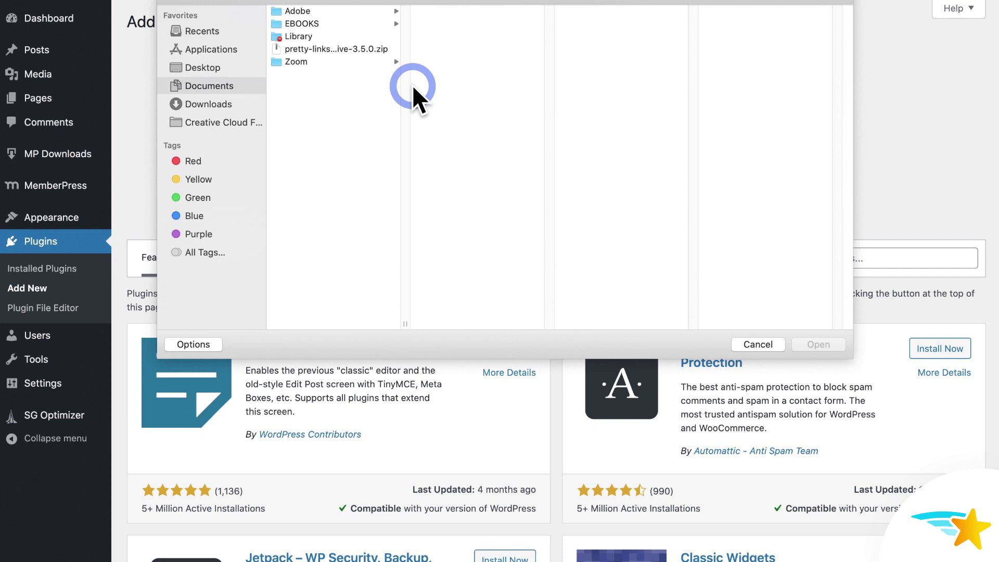
pyautogui.click(373, 50)
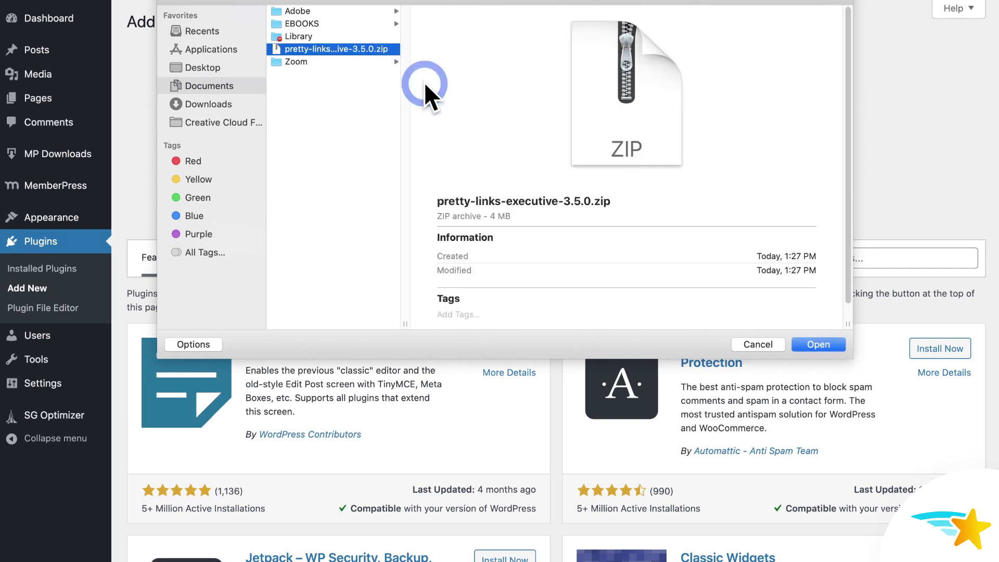
pyautogui.click(820, 344)
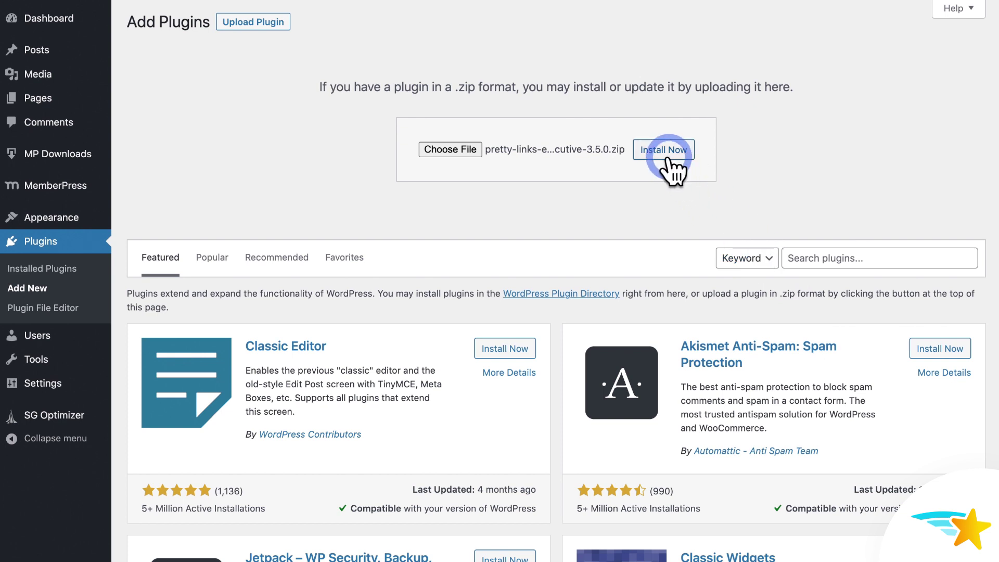
# Install the uploaded Pretty Links zip and activate the plugin.
pyautogui.click(666, 156)
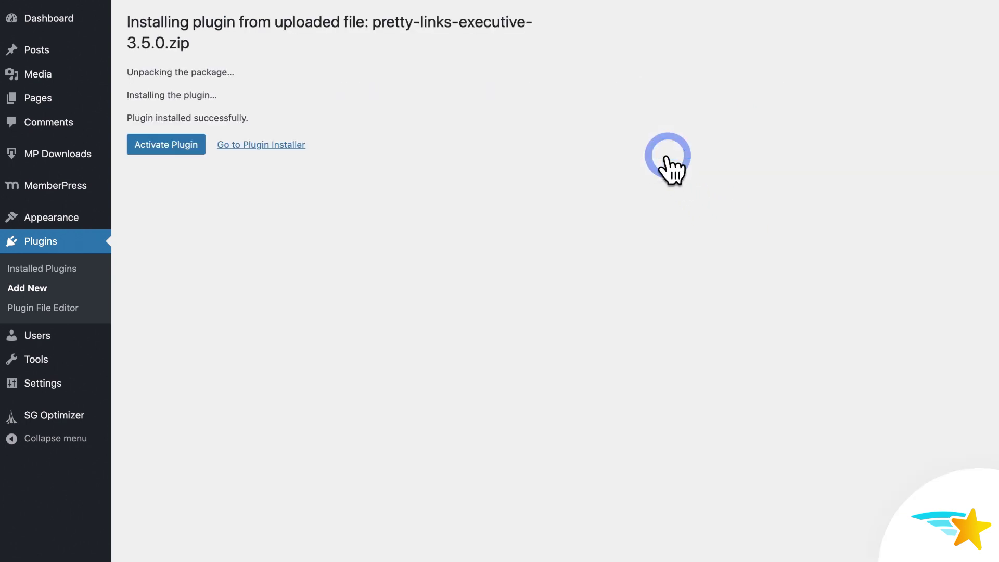
pyautogui.click(191, 143)
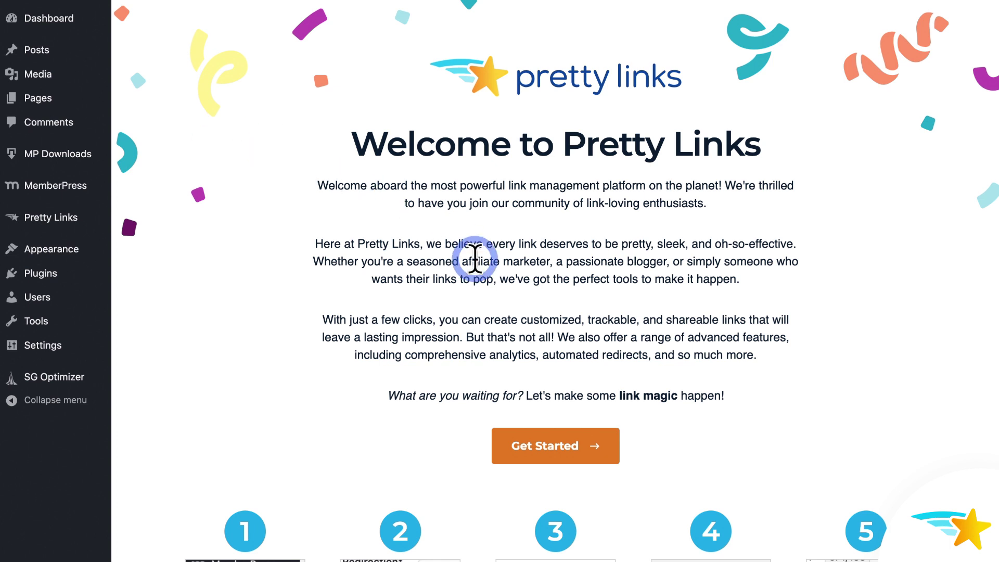
# Start the setup wizard and activate the license with the PrettyLinks.com username and password.
pyautogui.click(575, 453)
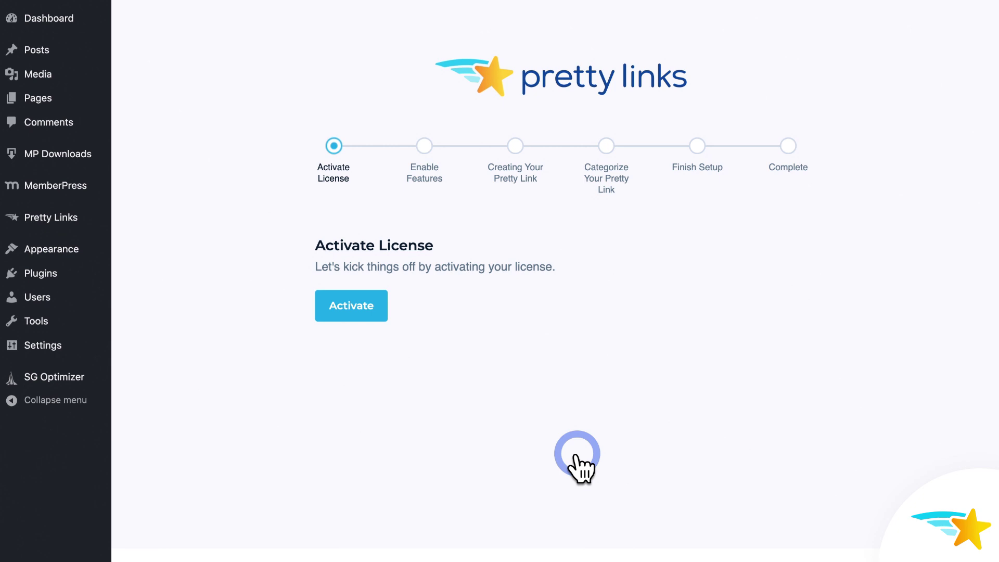
pyautogui.click(372, 312)
pyautogui.click(602, 291)
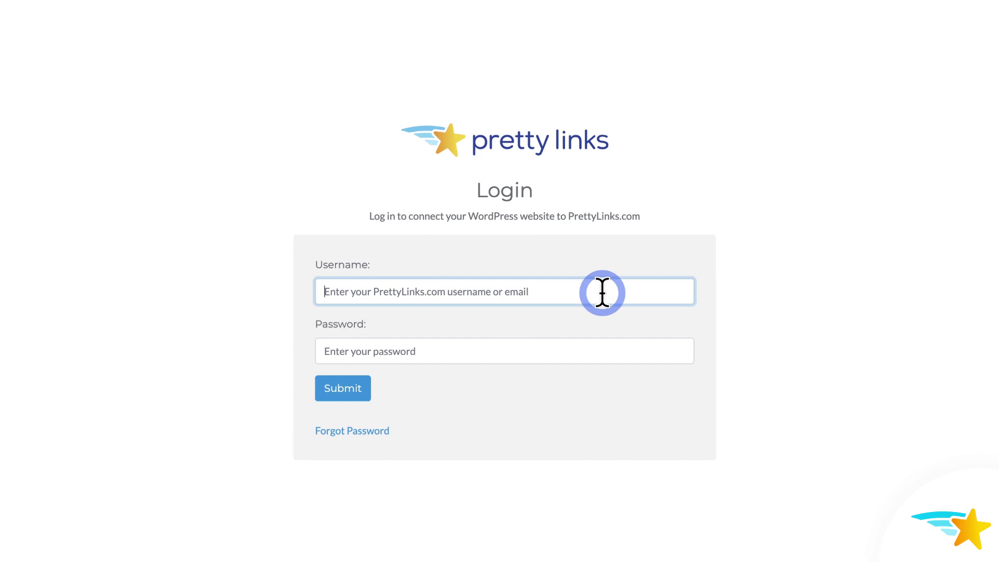
pyautogui.write('yourlogin')
pyautogui.press('Tab')
pyautogui.write('yourpassword')
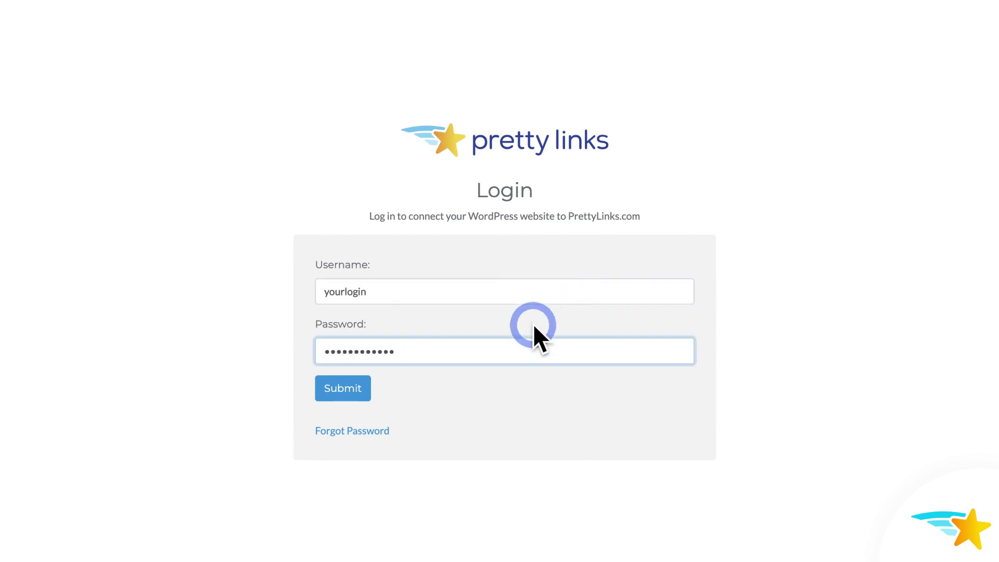
pyautogui.click(355, 390)
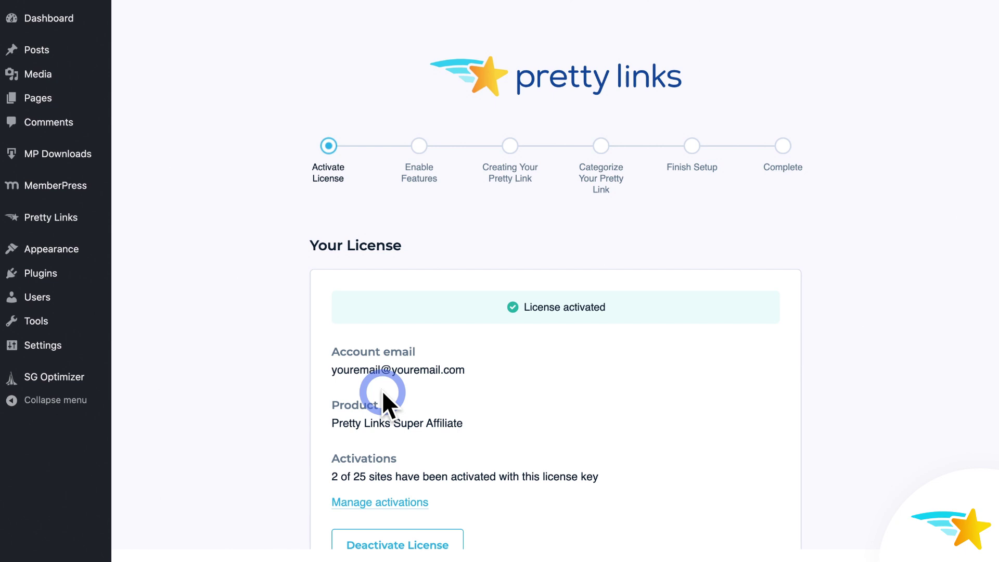
pyautogui.scroll(-1, 801, 455)
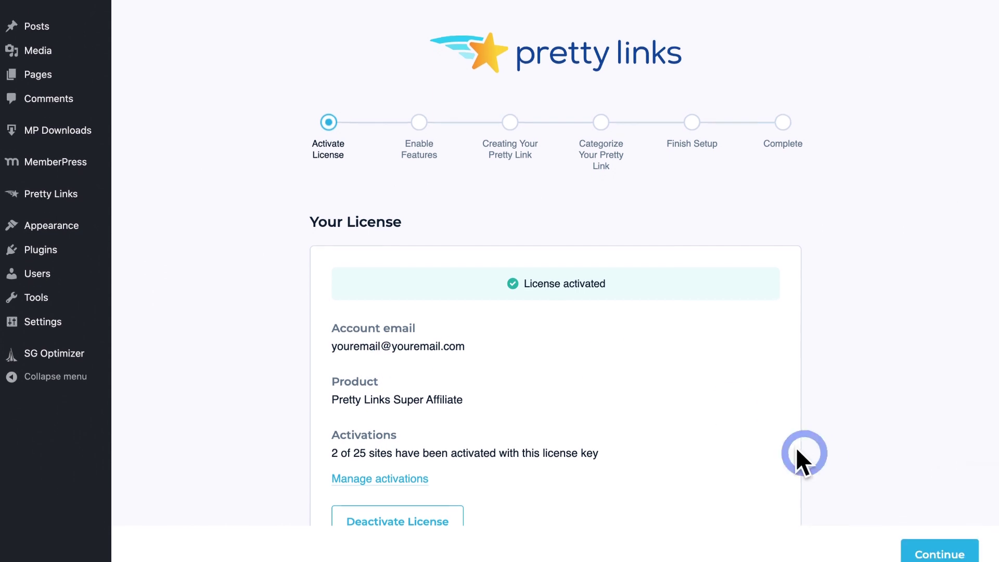
# Reach the Features step and enable Link Tracking, No Follow and QR Codes.
pyautogui.click(945, 539)
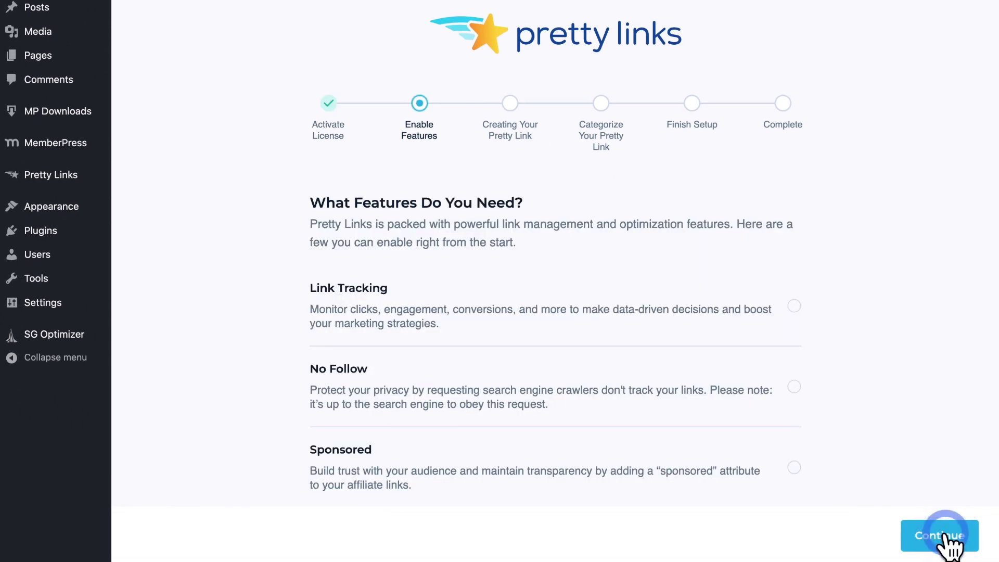
pyautogui.click(876, 348)
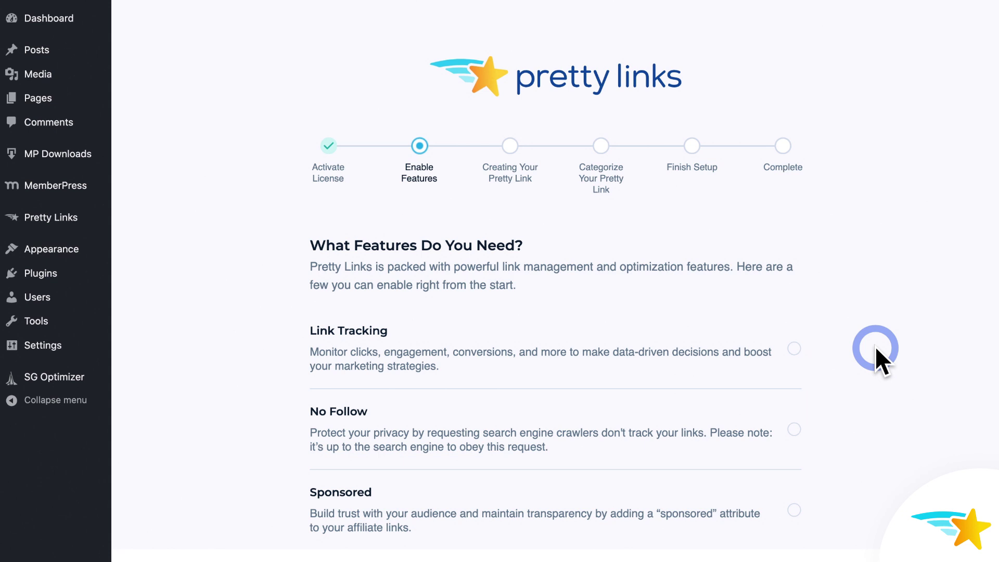
pyautogui.scroll(-3, 876, 346)
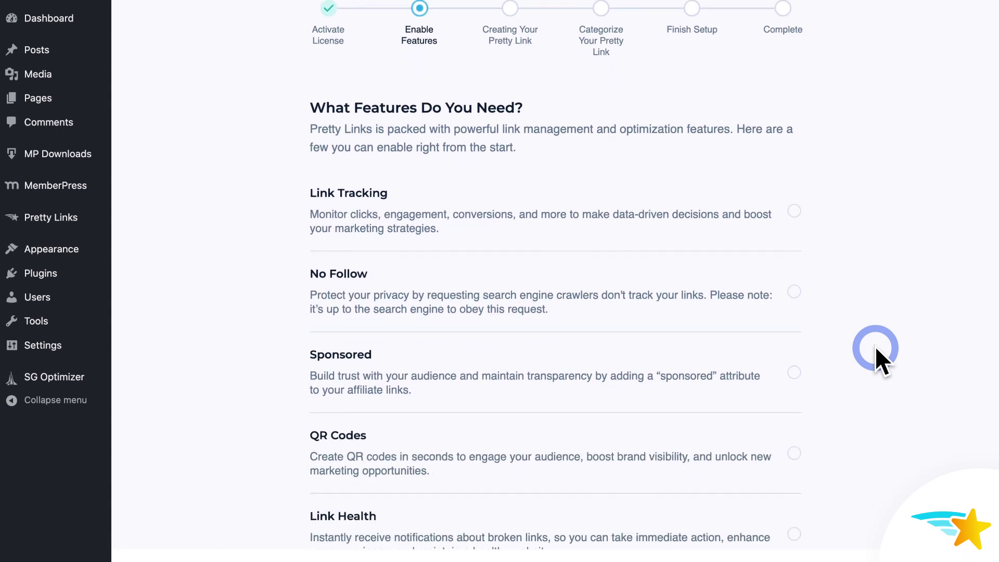
pyautogui.click(794, 175)
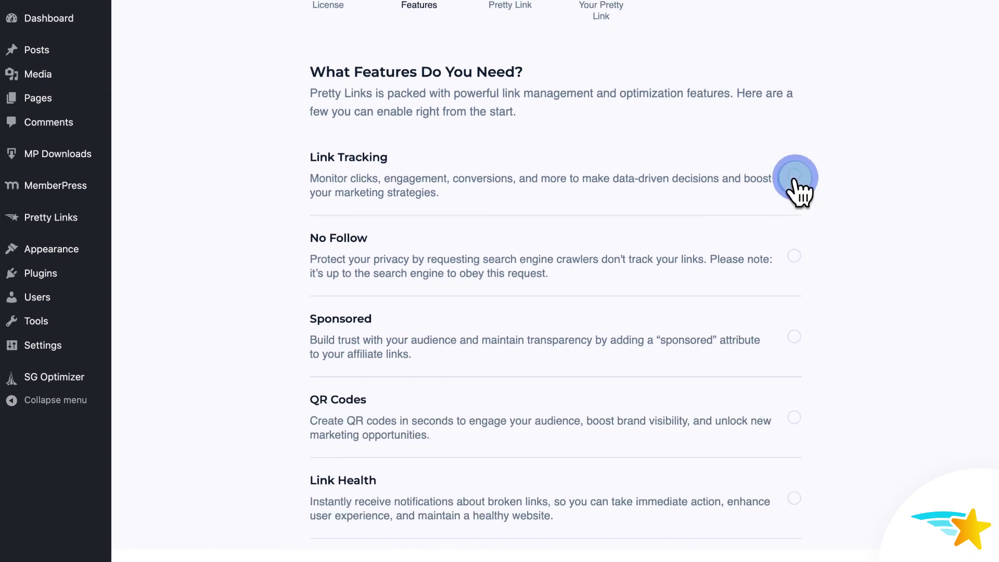
pyautogui.click(794, 256)
pyautogui.click(794, 416)
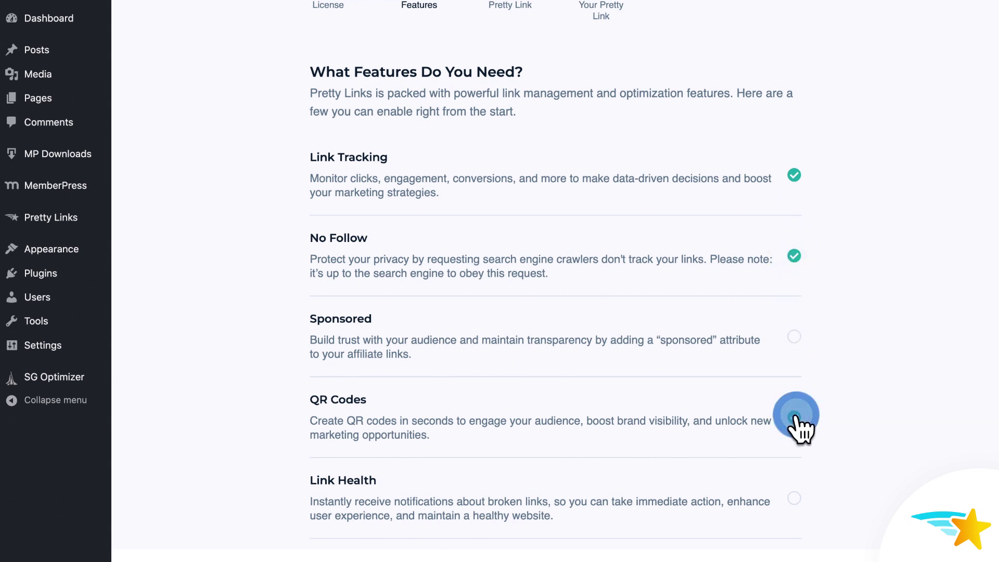
# Enable Link Health, Replacements, Product Displays and Import/Export Links, leaving MonsterInsights off, and continue.
pyautogui.scroll(-2, 796, 416)
pyautogui.click(795, 390)
pyautogui.scroll(-2, 796, 396)
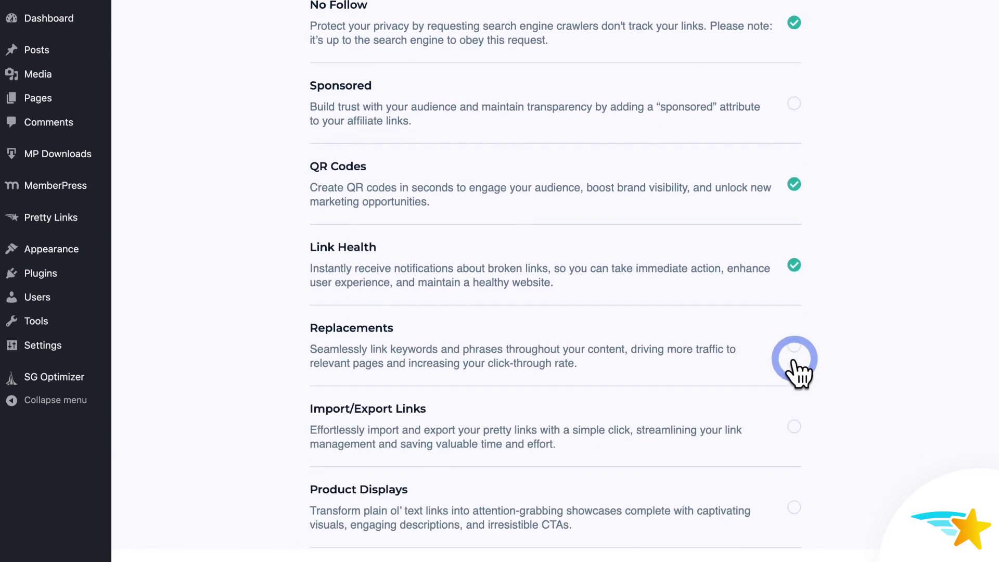
pyautogui.click(794, 338)
pyautogui.scroll(-2, 796, 354)
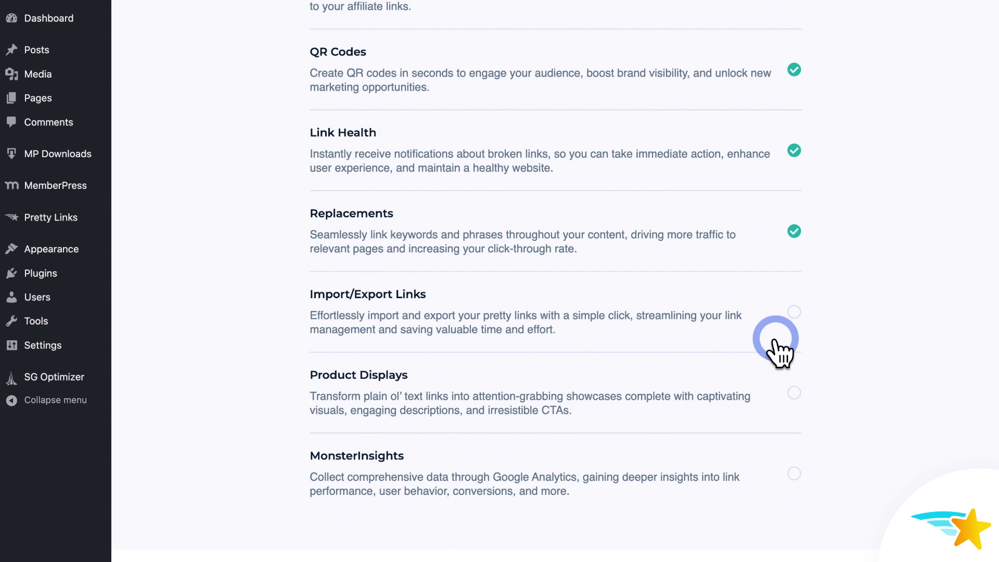
pyautogui.click(794, 391)
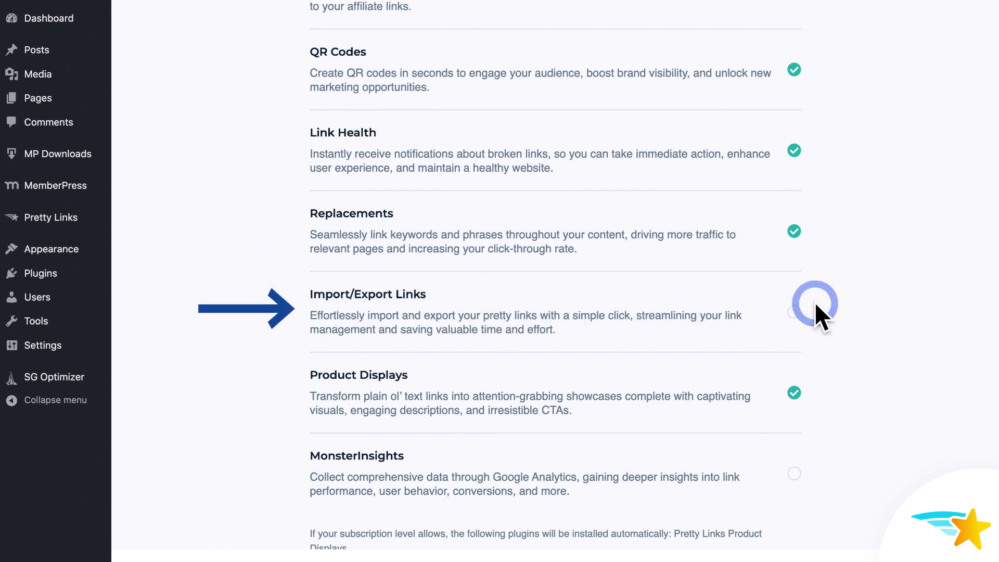
pyautogui.click(795, 312)
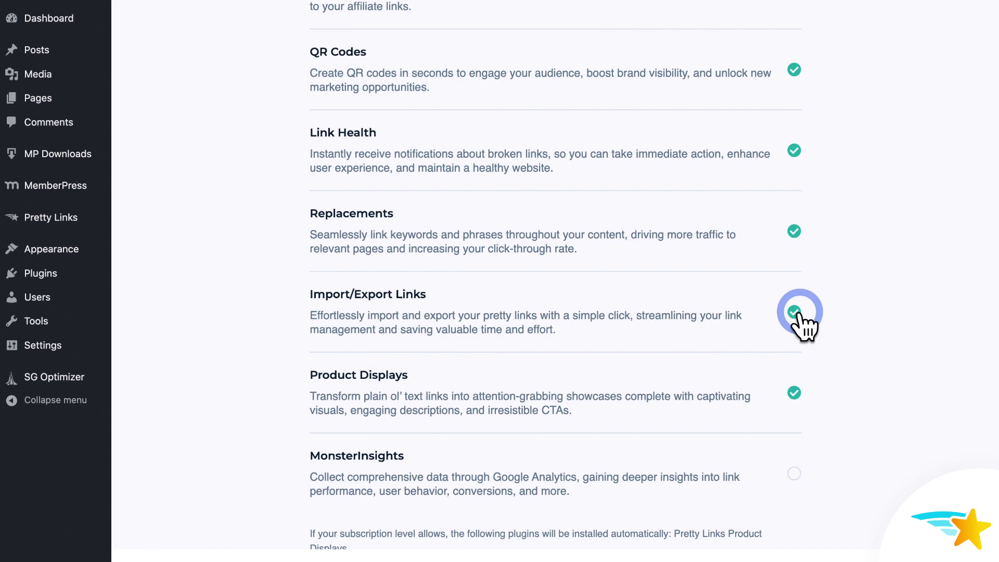
pyautogui.click(933, 528)
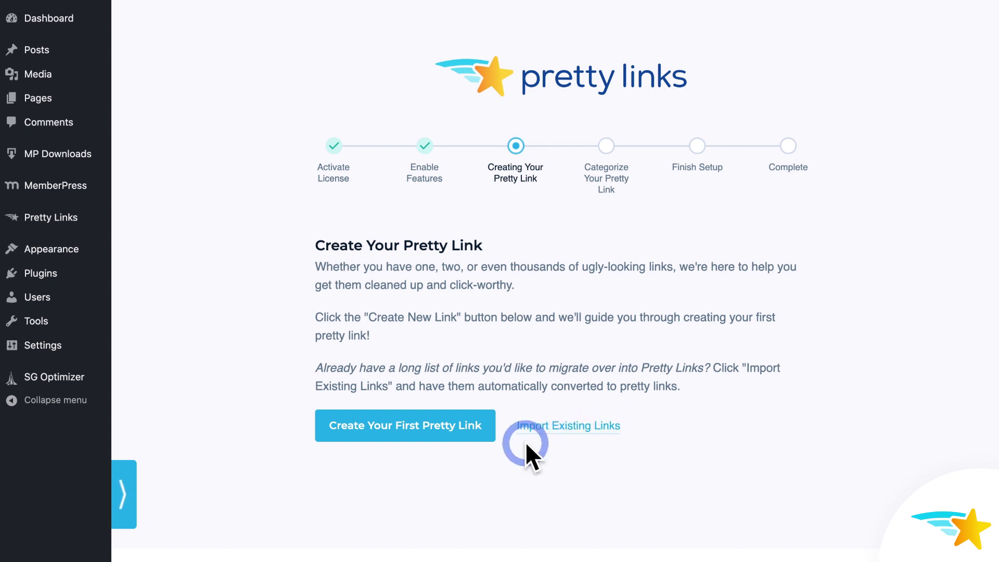
# Create and save the 'mixer' pretty link targeting the pasted Walmart KitchenAid mixer URL.
pyautogui.click(424, 429)
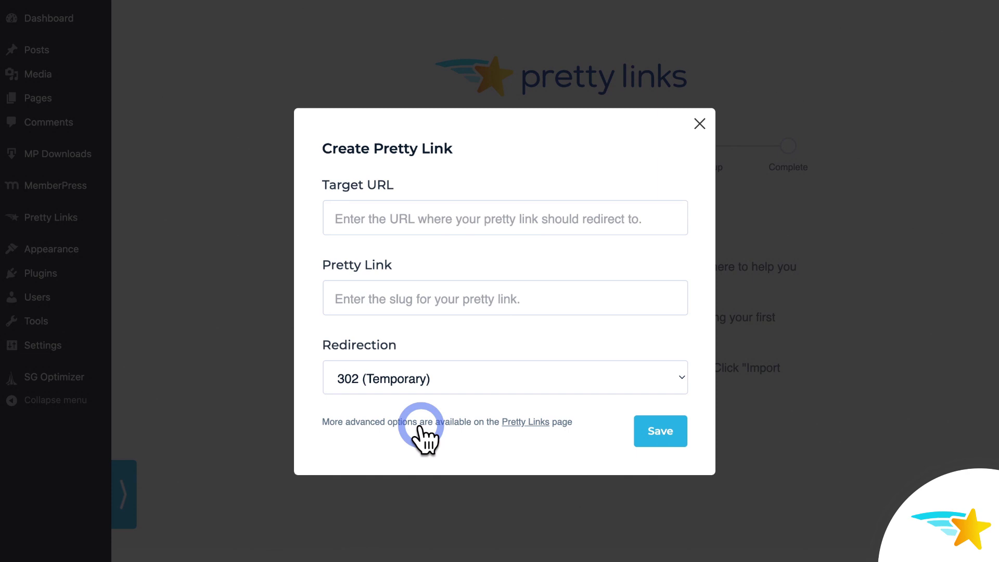
pyautogui.click(574, 223)
pyautogui.hotkey('ctrl', 'v')
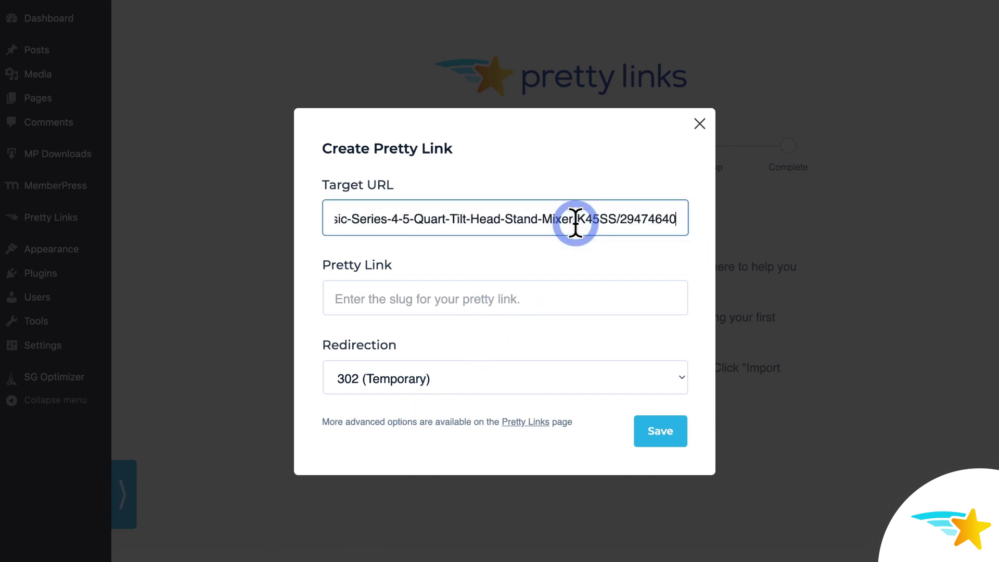
pyautogui.click(592, 296)
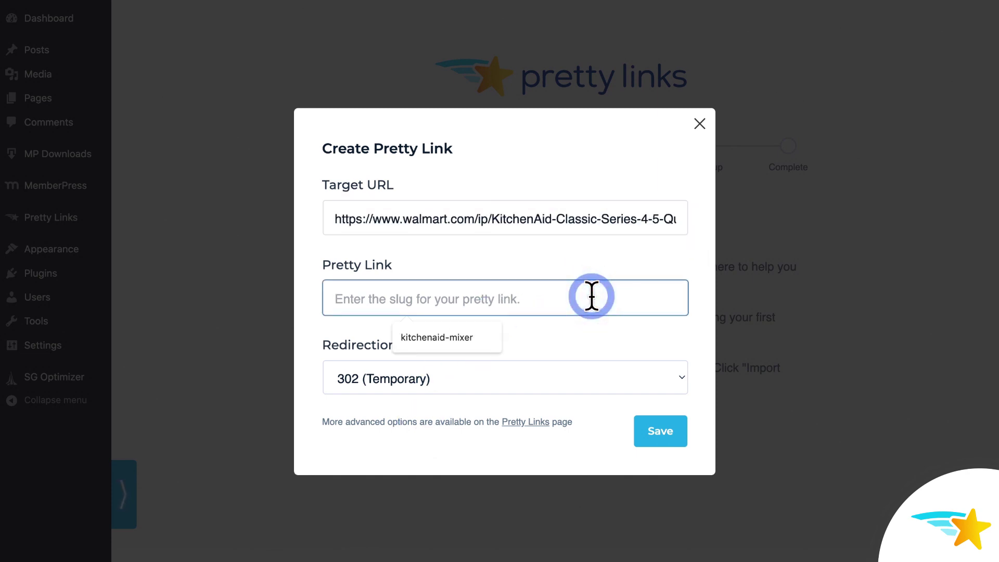
pyautogui.write('mixer')
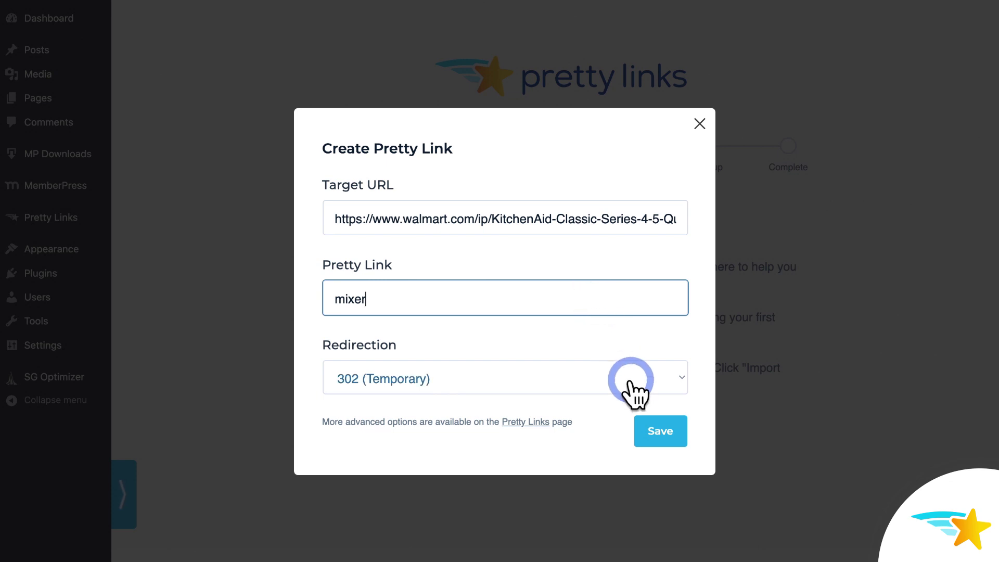
pyautogui.click(653, 424)
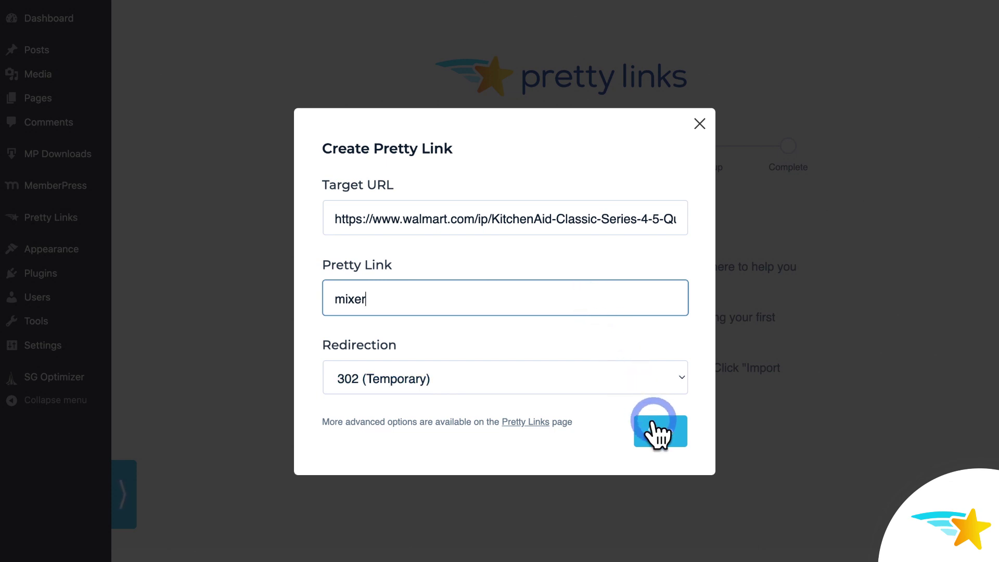
pyautogui.click(652, 424)
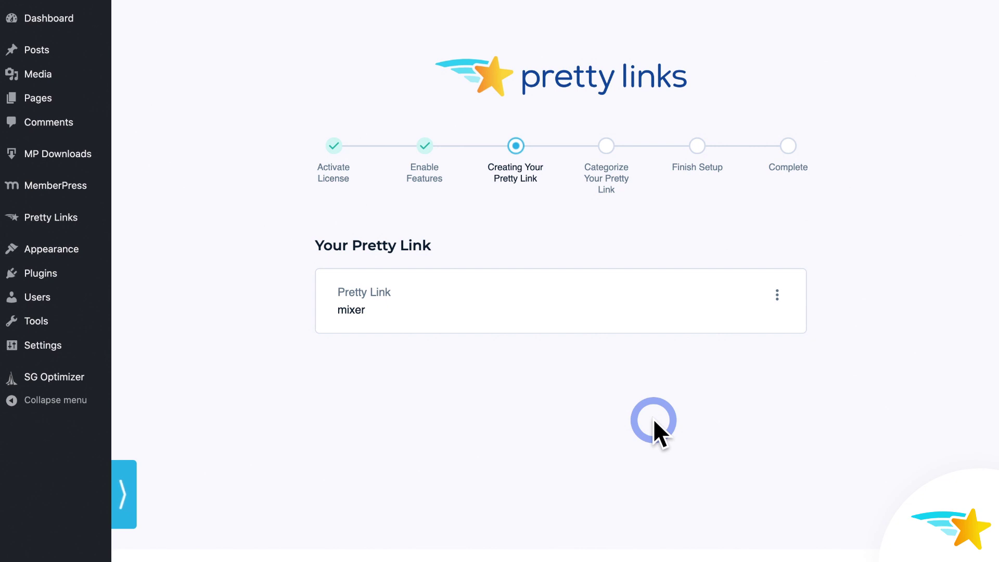
# View and dismiss the help video, then continue to the Categorize step.
pyautogui.click(129, 481)
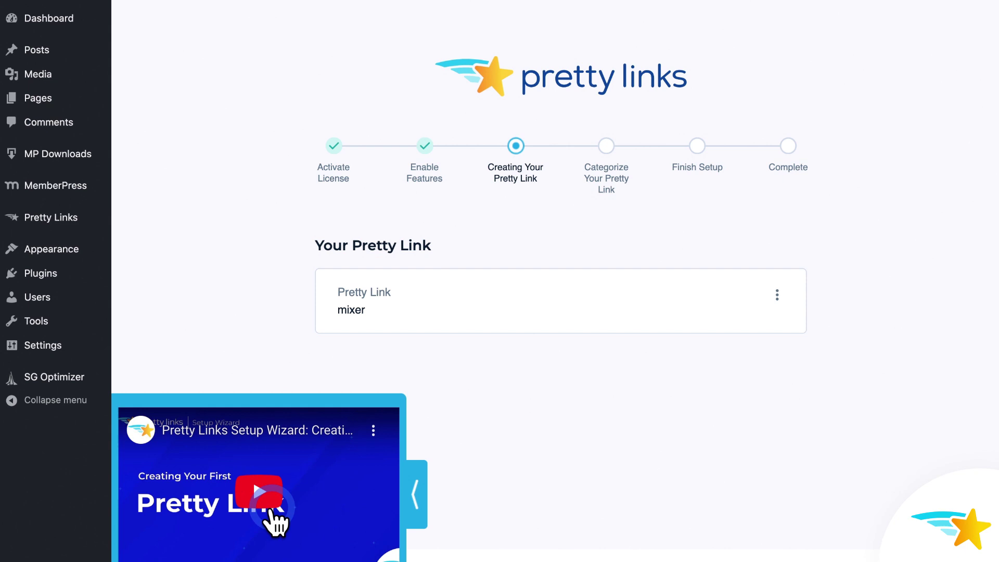
pyautogui.click(417, 492)
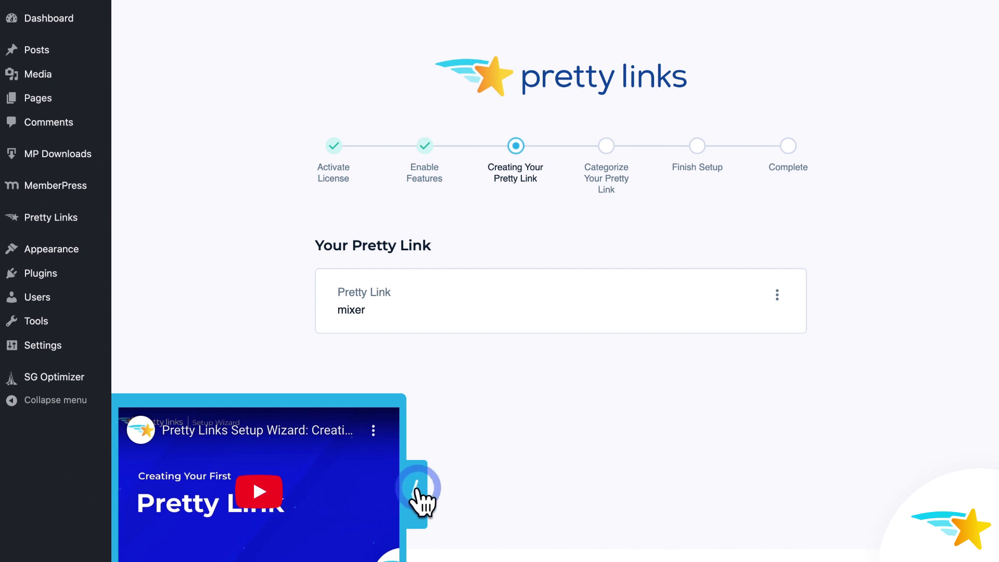
pyautogui.scroll(-2, 689, 486)
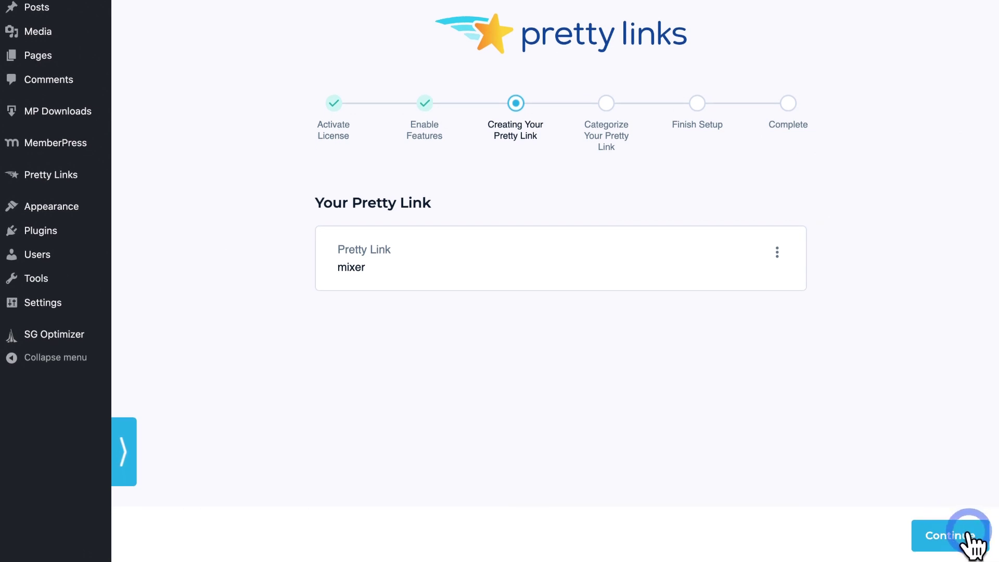
pyautogui.click(968, 535)
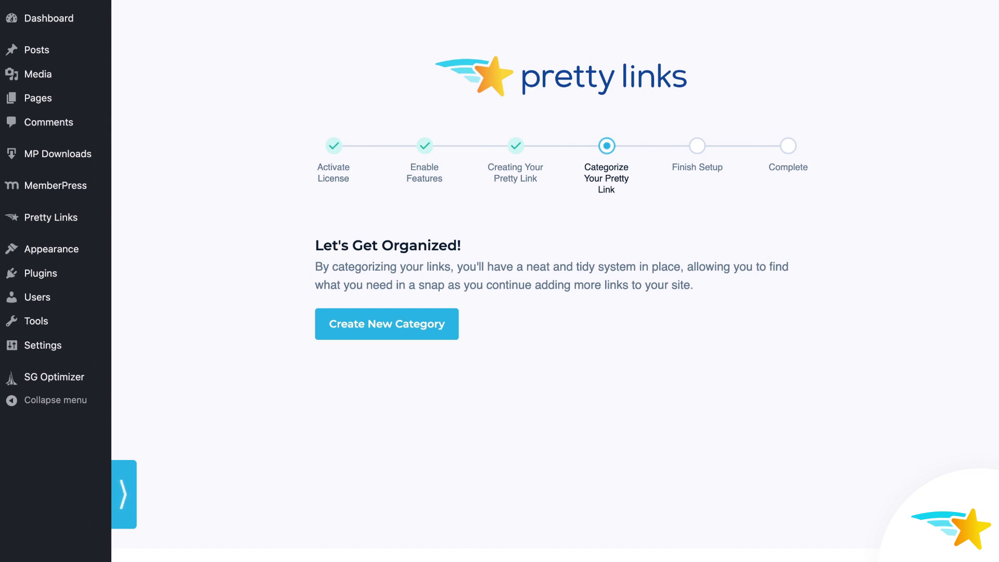
# Save a new 'Mixers' category for the mixer link and continue to the Complete step.
pyautogui.click(430, 345)
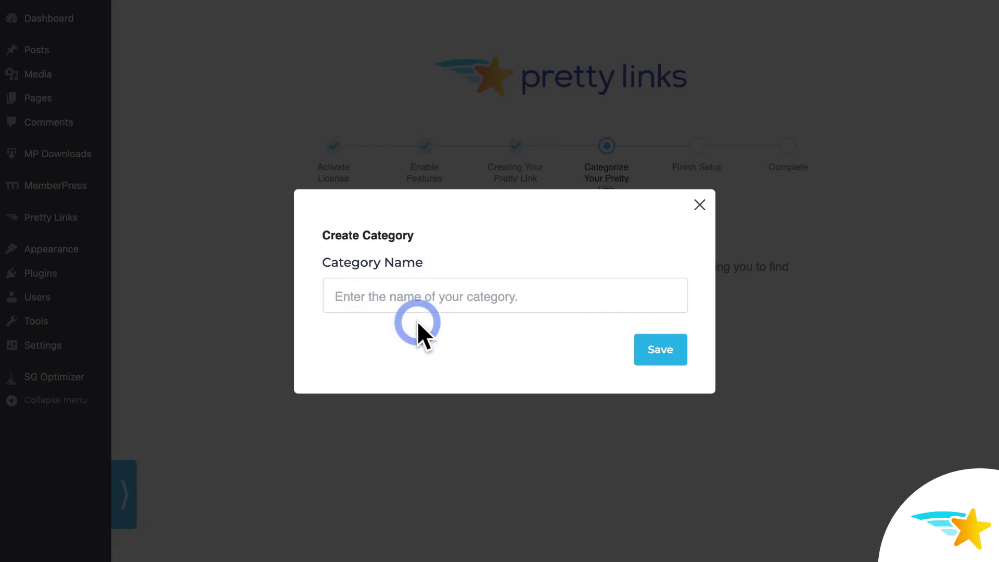
pyautogui.click(421, 304)
pyautogui.write('Mixers')
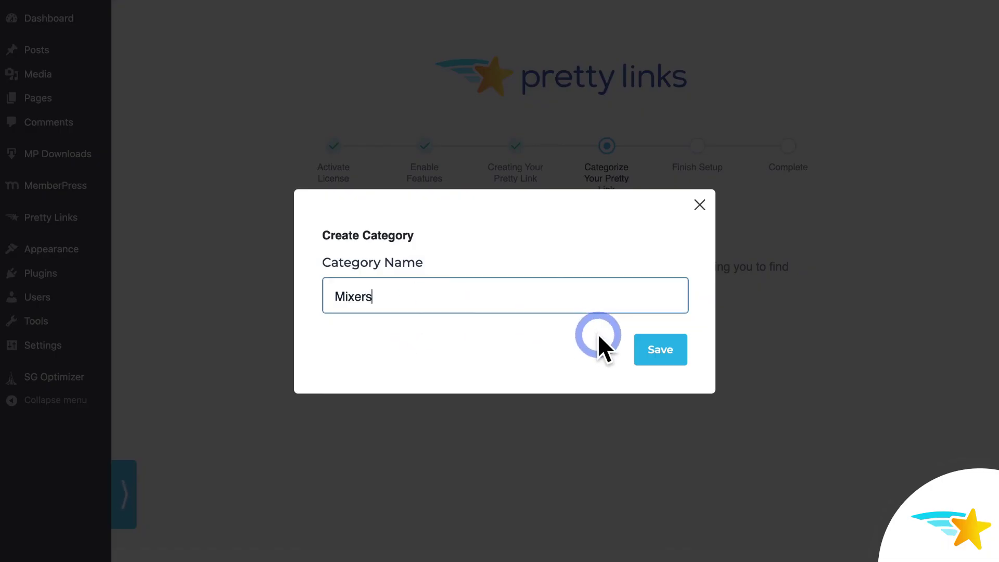
pyautogui.click(668, 347)
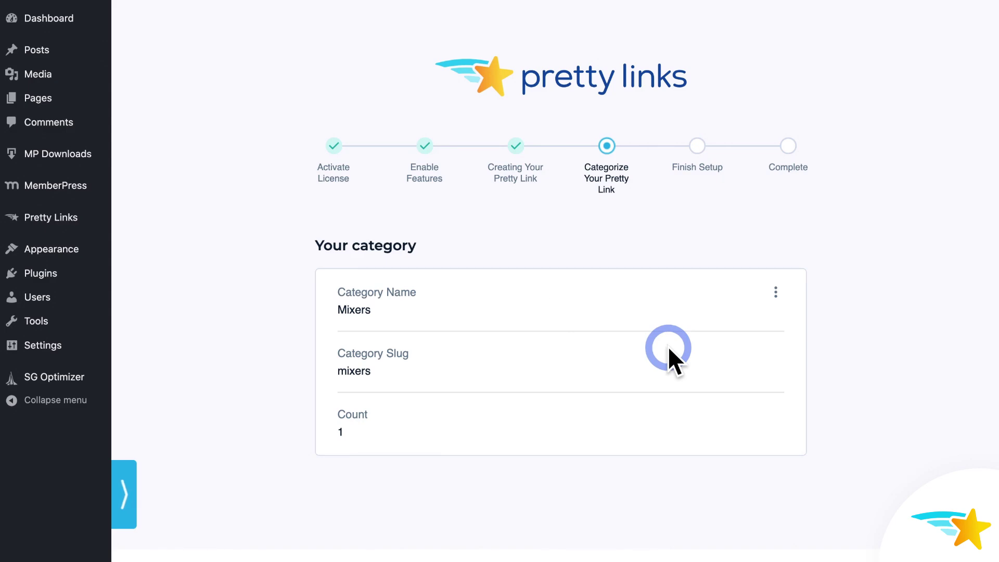
pyautogui.click(879, 455)
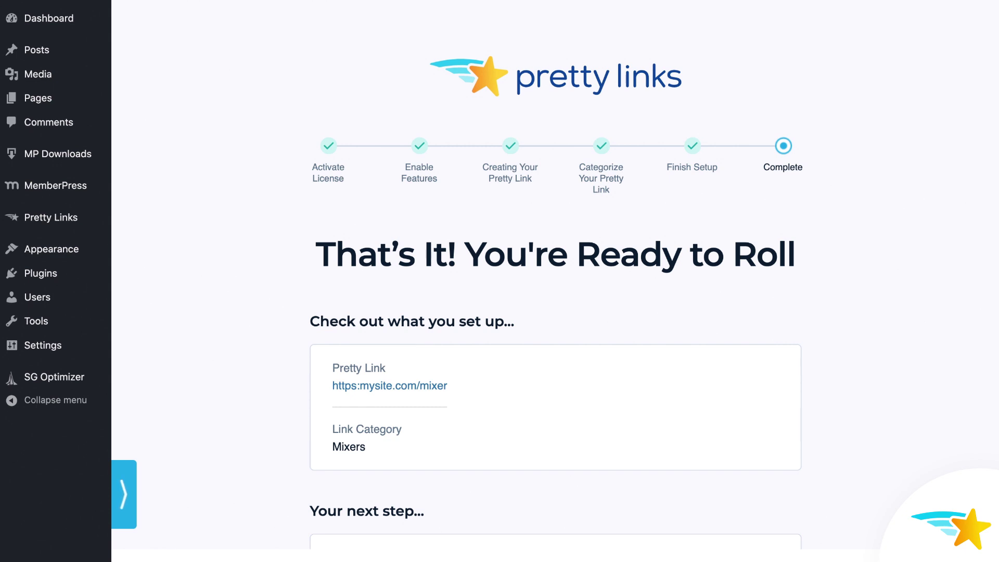
# Review the summary showing mysite.com/mixer under Mixers, then finish the wizard.
pyautogui.scroll(-3, 905, 371)
pyautogui.scroll(-2, 904, 373)
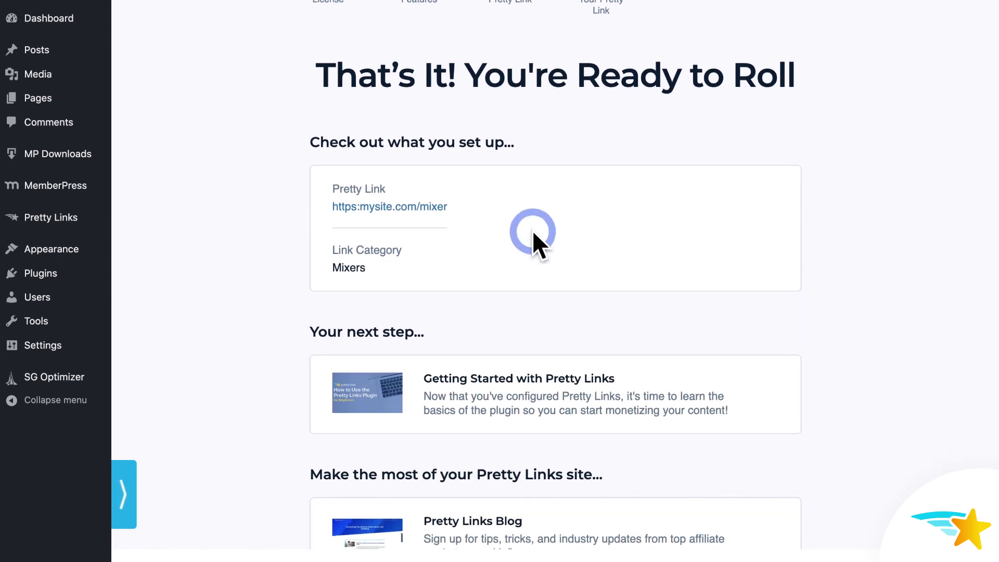
pyautogui.scroll(-2, 674, 325)
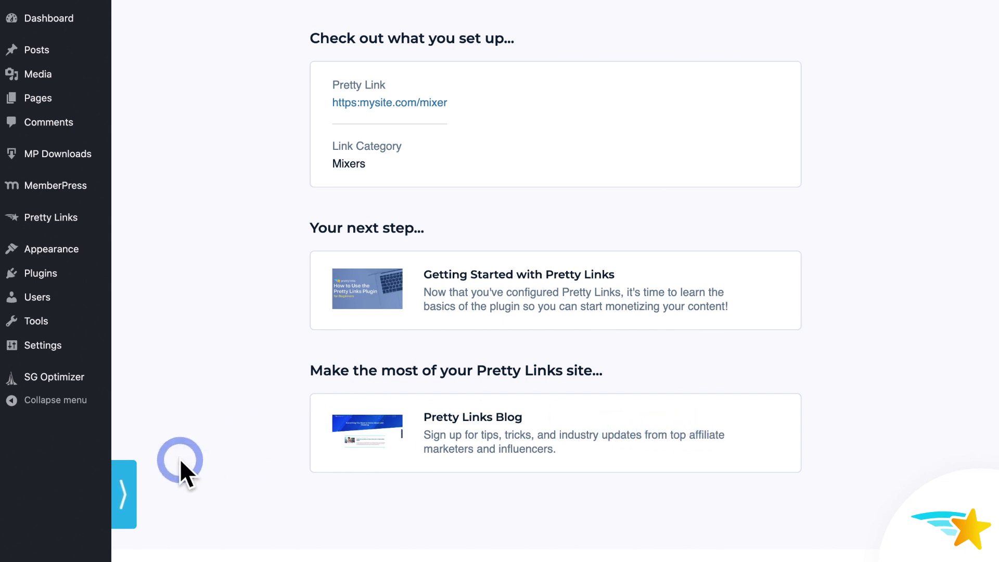
pyautogui.click(129, 497)
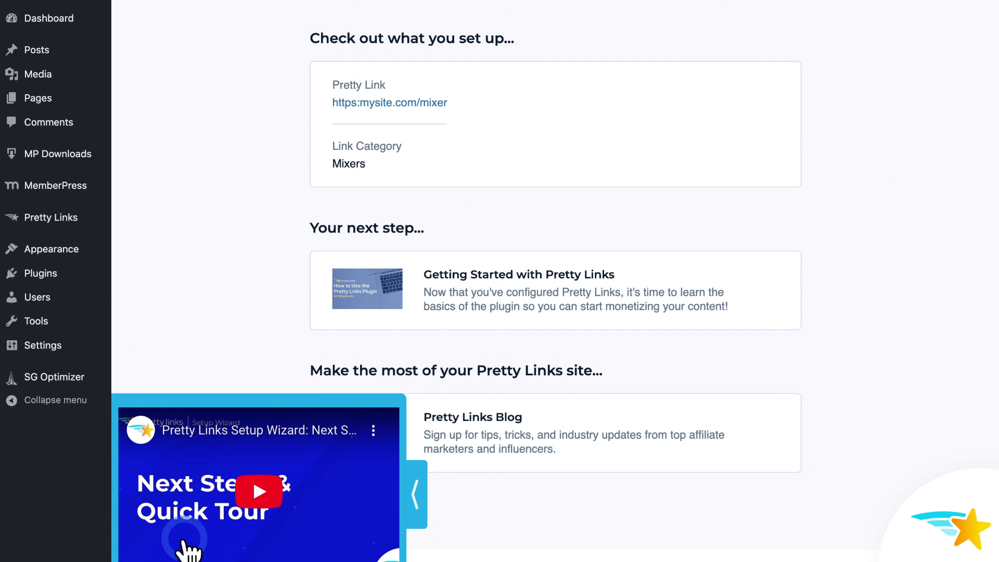
pyautogui.click(416, 494)
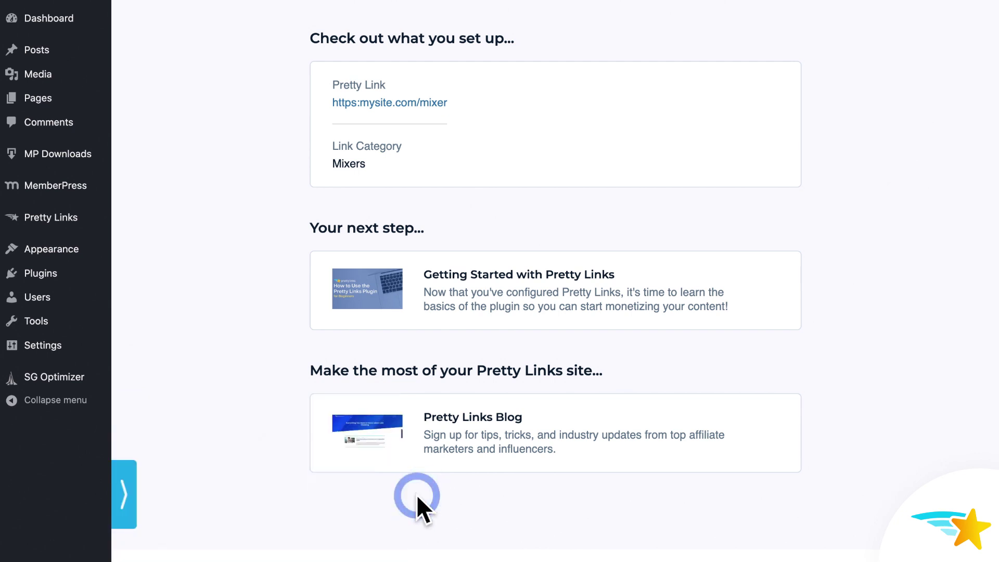
pyautogui.scroll(-1, 780, 520)
pyautogui.click(947, 536)
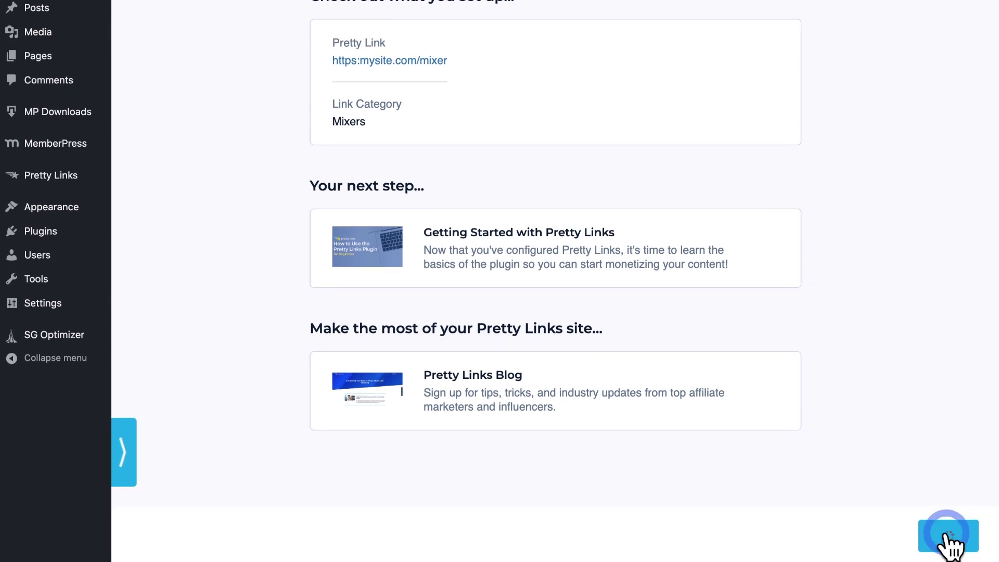